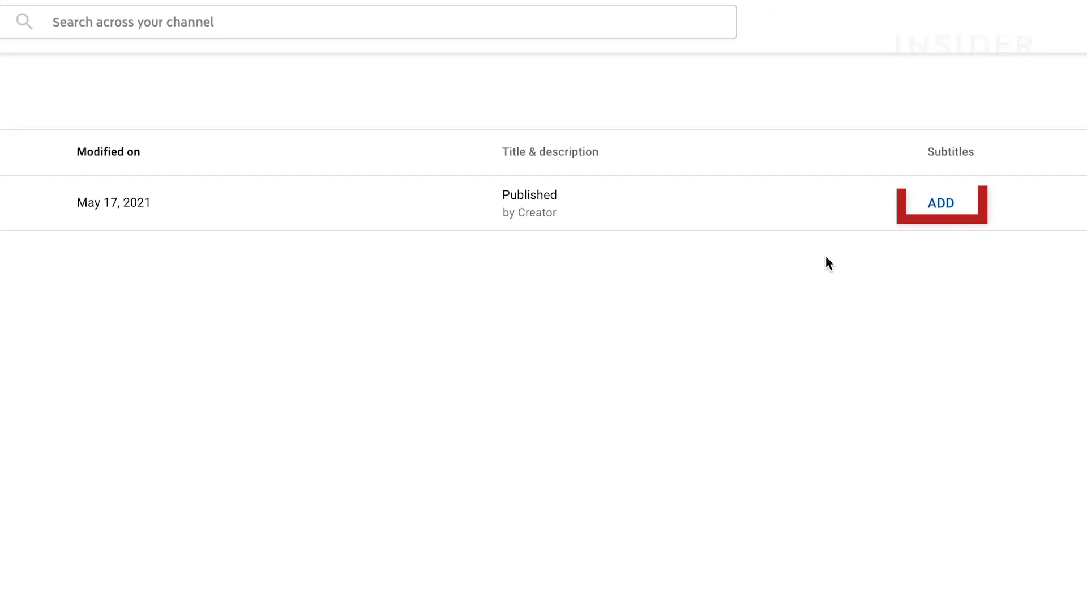
# Add English subtitles by manual typing, with "Here is my cat." as the first caption
pyautogui.click(941, 204)
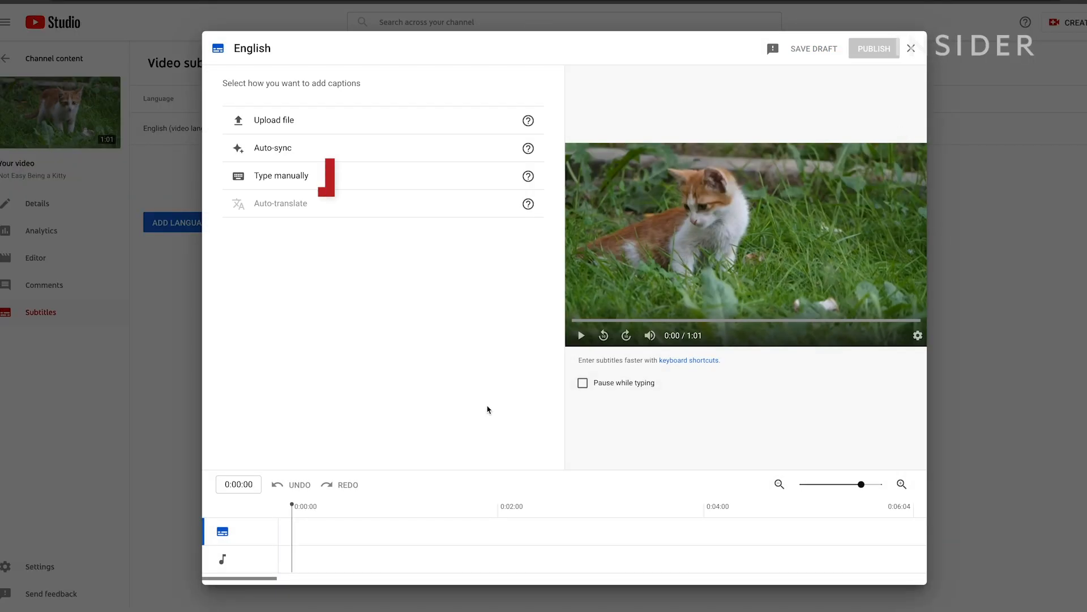
pyautogui.click(385, 177)
pyautogui.write('Here is my c')
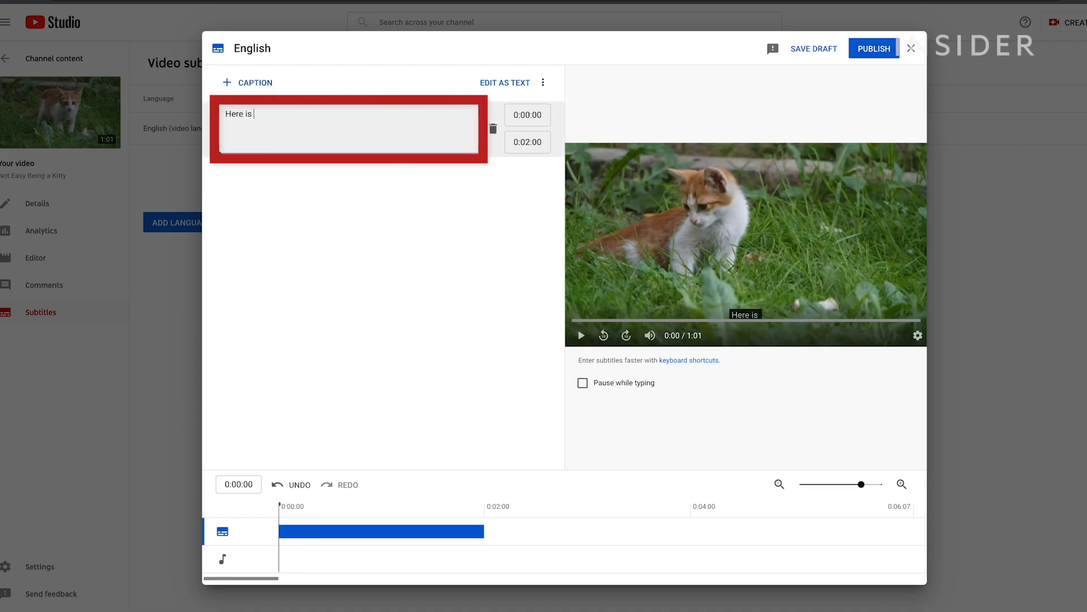
pyautogui.write('at.')
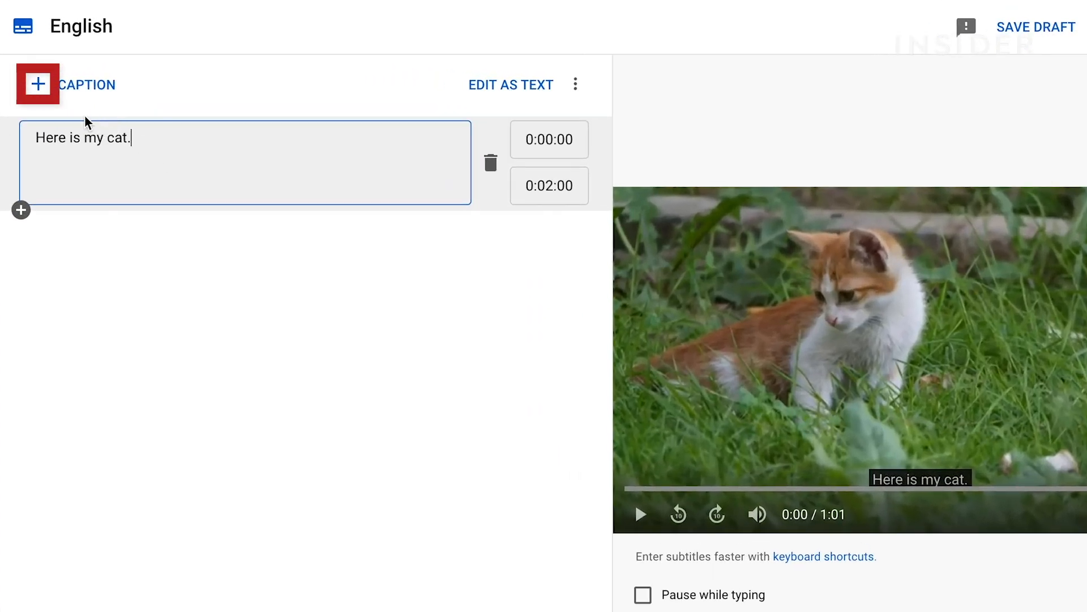
# Add a second caption reading "He is a very curious cat." and extend it to end at 0:06:03
pyautogui.click(37, 82)
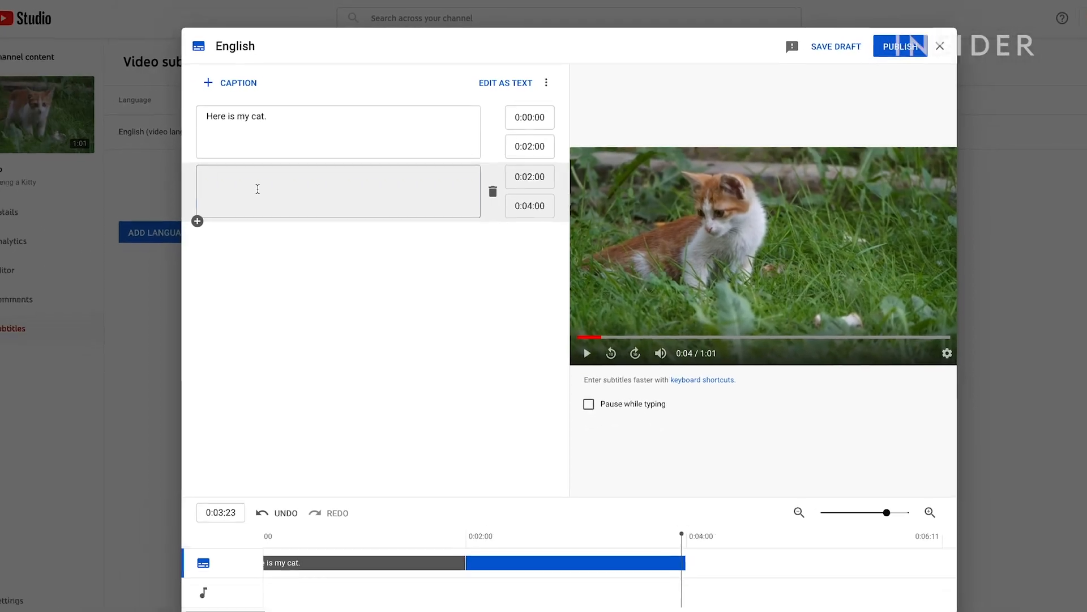
pyautogui.click(255, 192)
pyautogui.write('He is a very curious cat.')
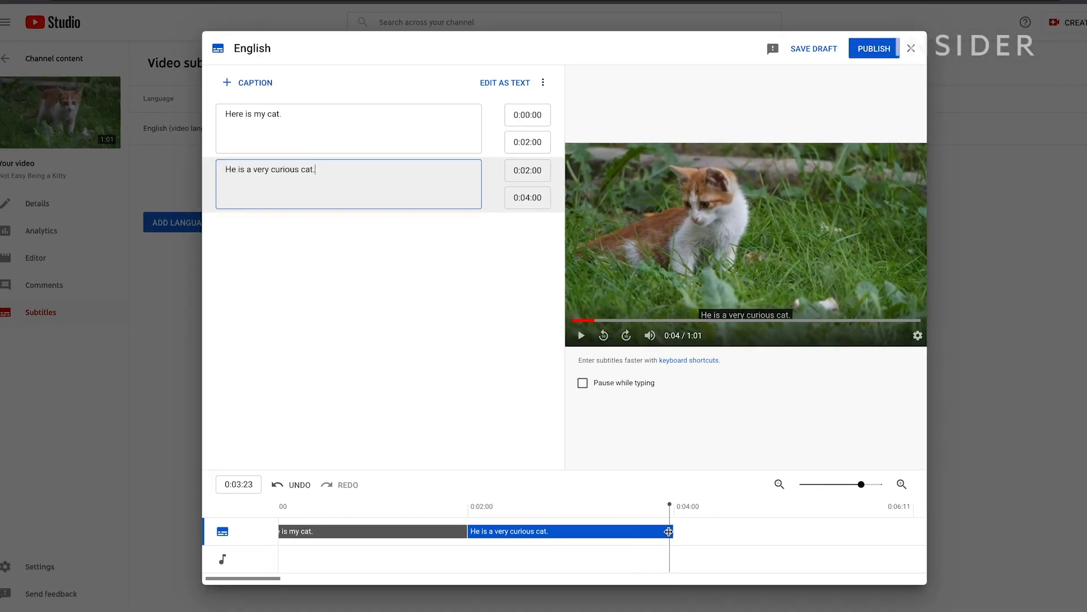
pyautogui.moveTo(665, 529); pyautogui.dragTo(895, 530)
# Add a third caption at 0:09:06 reading "We got him when he was three months old."
pyautogui.click(581, 336)
pyautogui.click(262, 84)
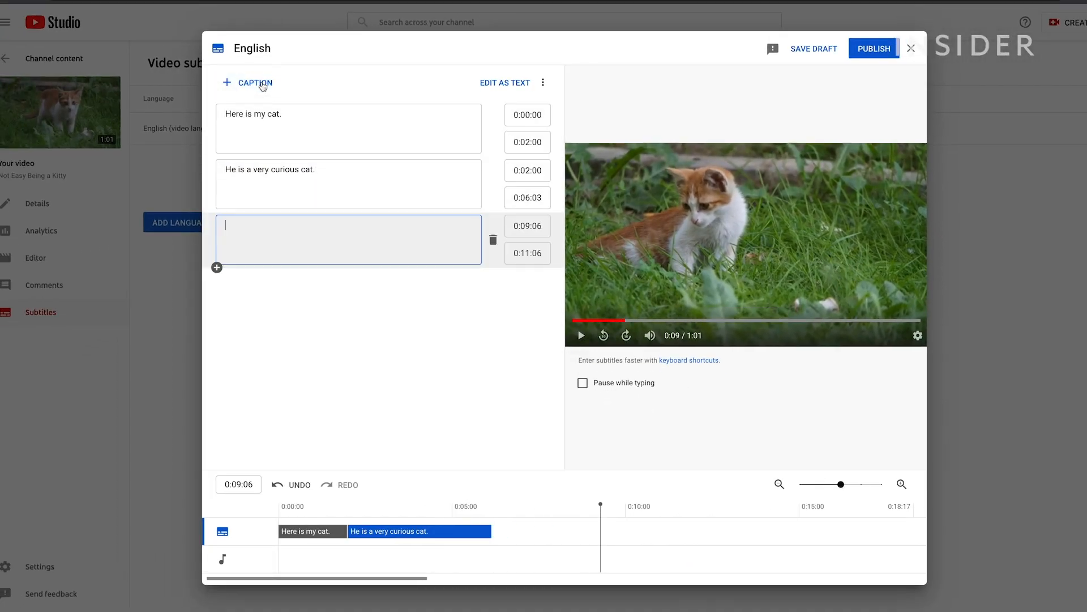
pyautogui.write('We got him when he was three months old.')
# Extend the third caption to end at 0:14:01, where the speech stops, and publish the subtitles
pyautogui.click(581, 336)
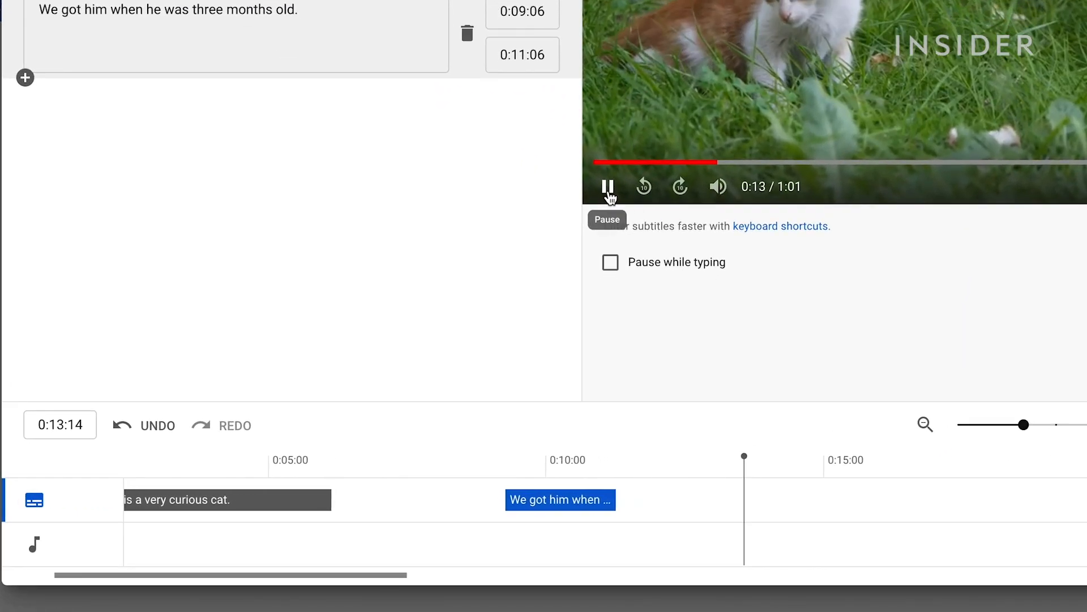
pyautogui.click(581, 337)
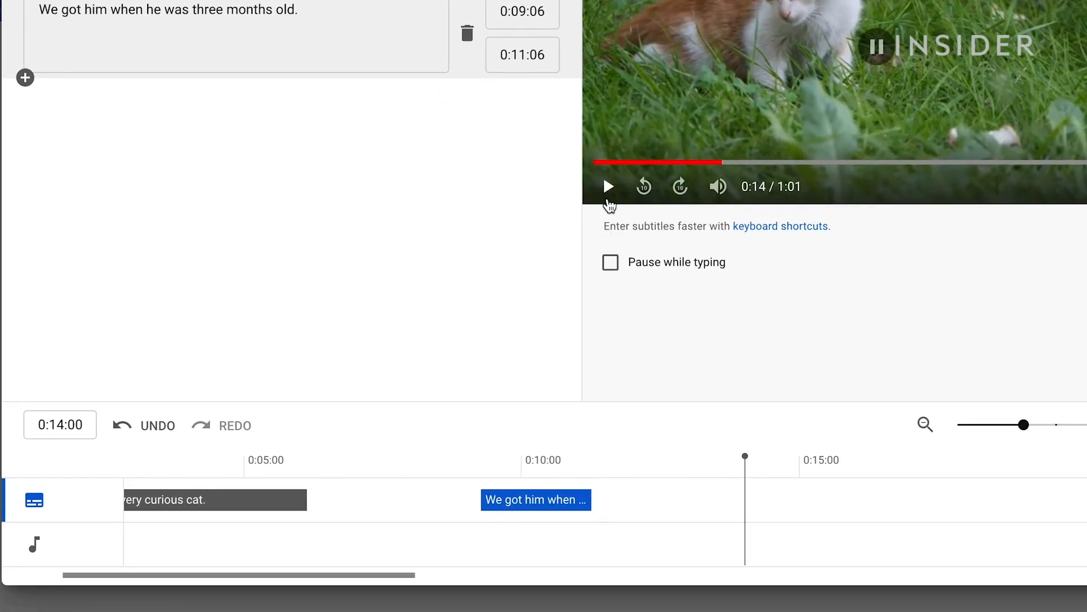
pyautogui.moveTo(590, 498); pyautogui.dragTo(744, 501)
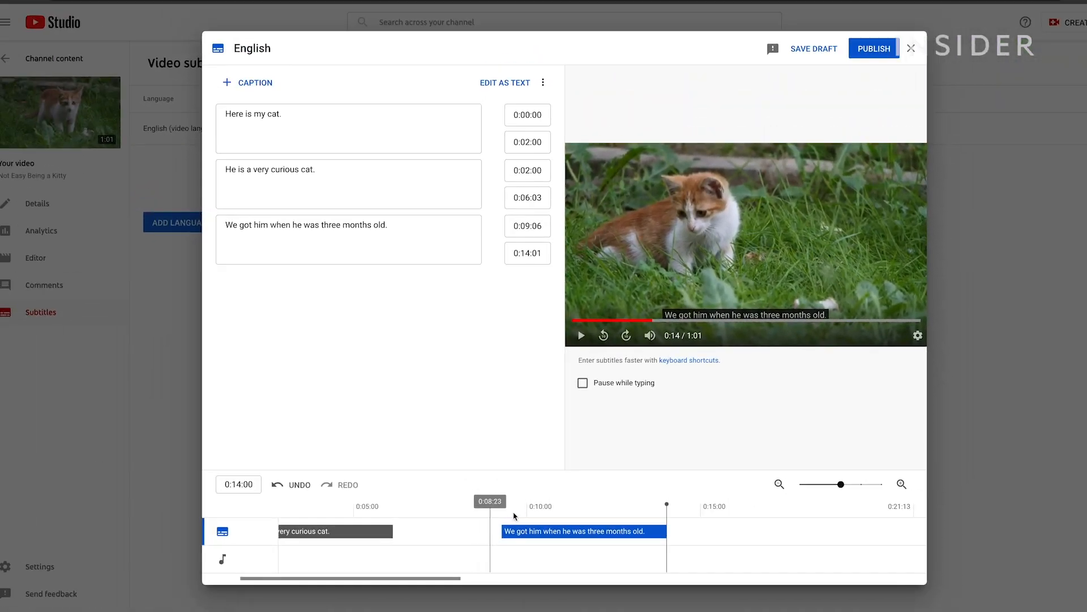
pyautogui.click(865, 50)
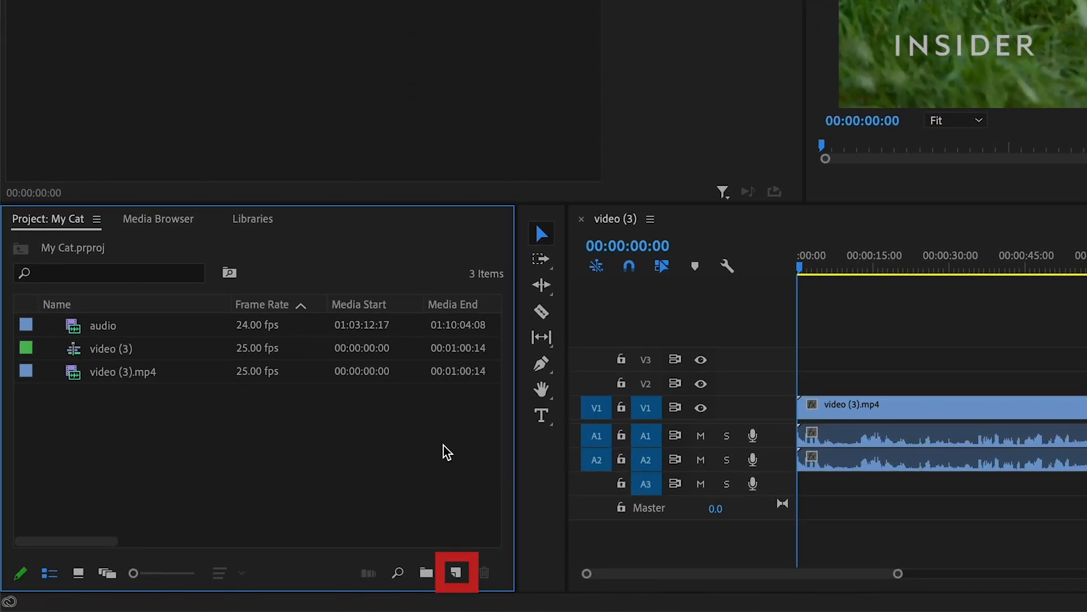
# Switch to Premiere Pro and create a new captions item using the Open Captions standard at 25.00 fps and 1920 x 1080
pyautogui.click(457, 574)
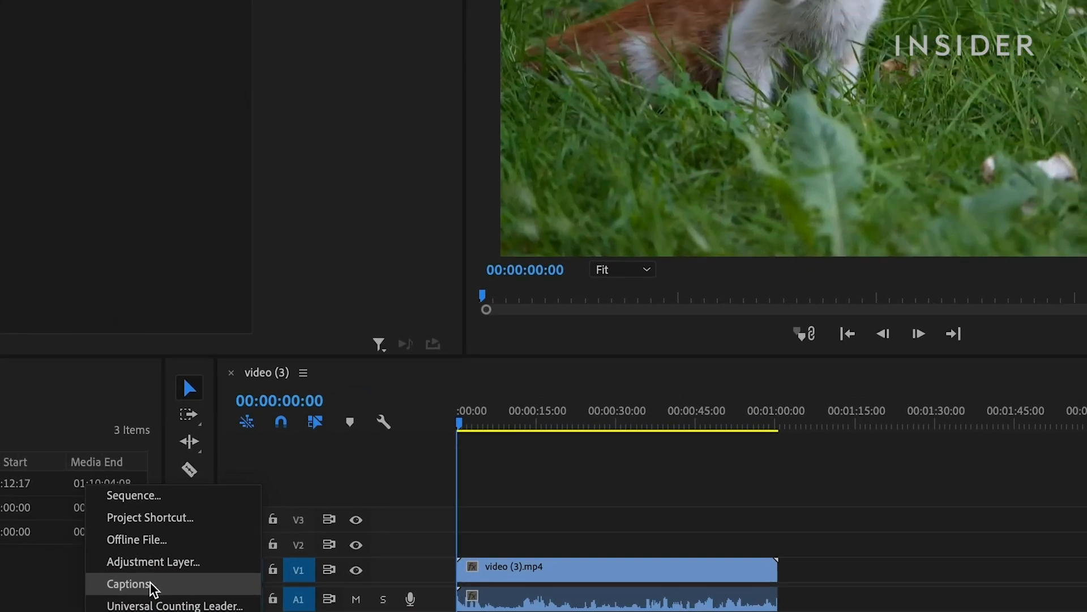
pyautogui.click(504, 422)
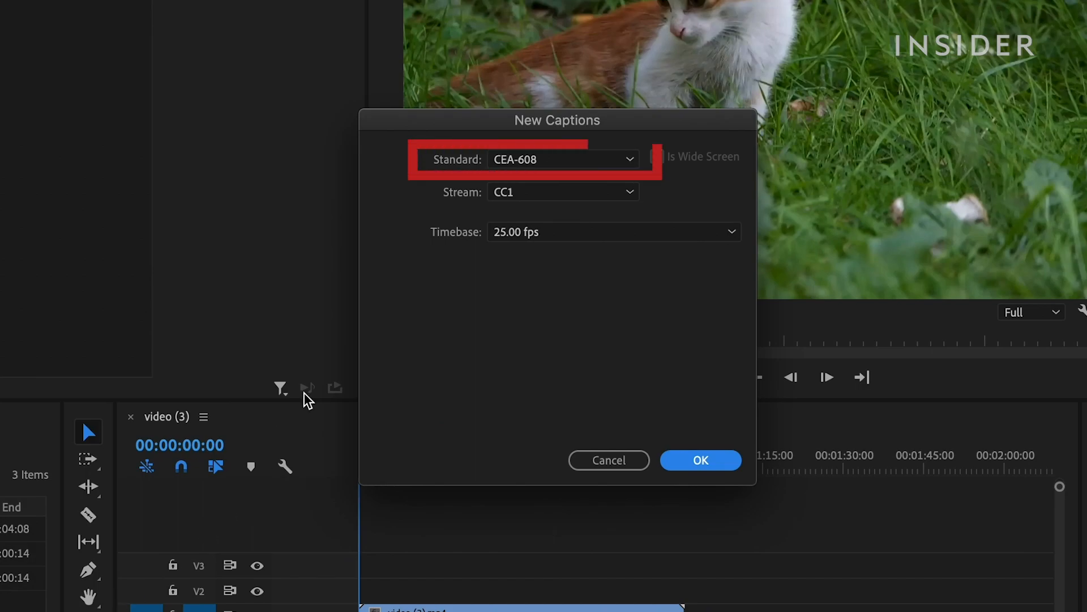
pyautogui.click(522, 162)
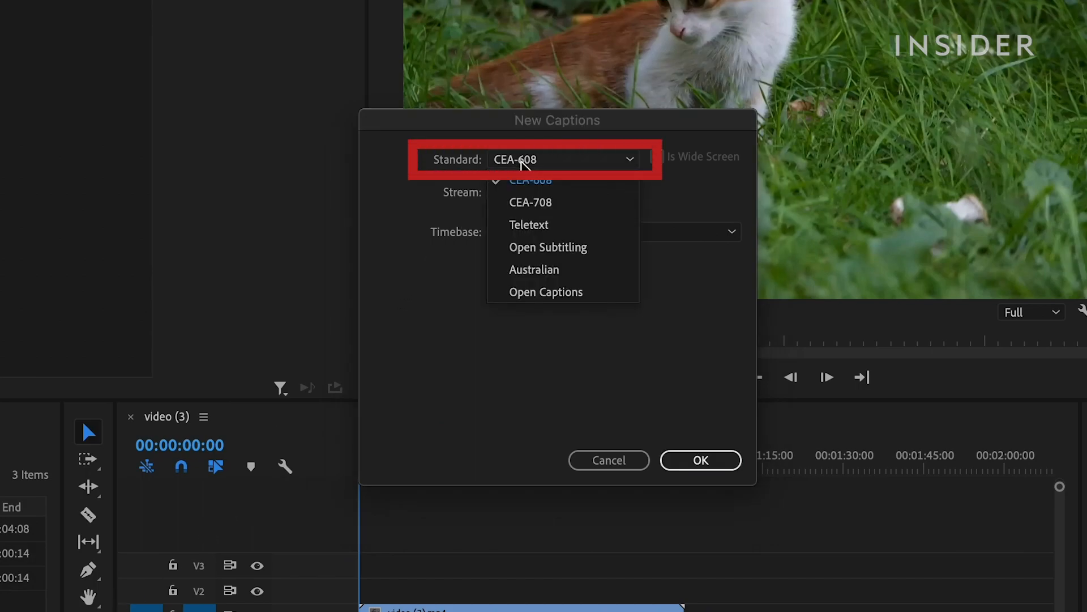
pyautogui.click(545, 292)
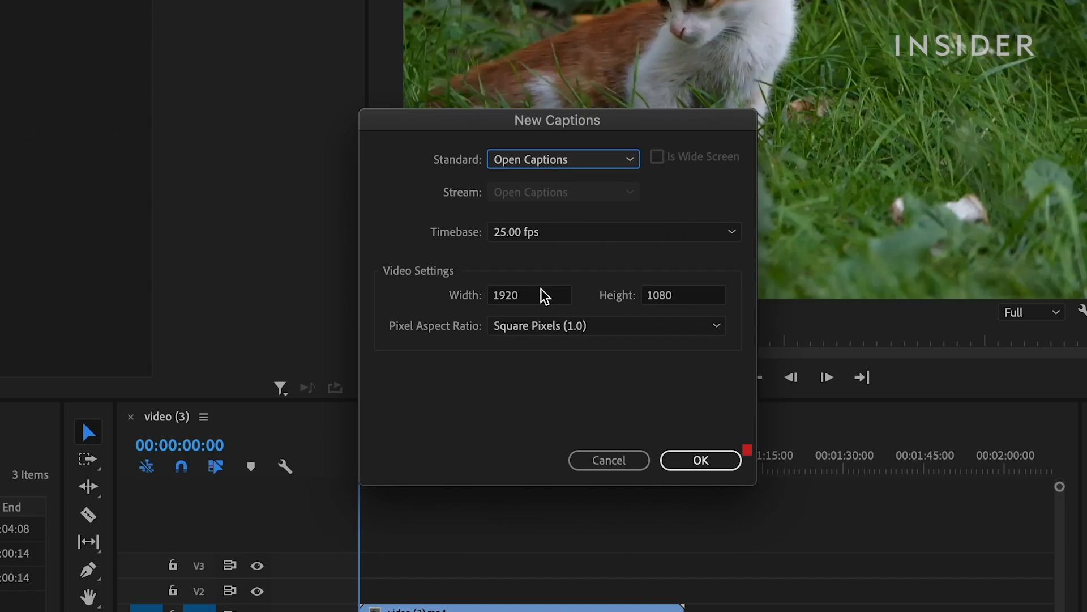
pyautogui.click(701, 461)
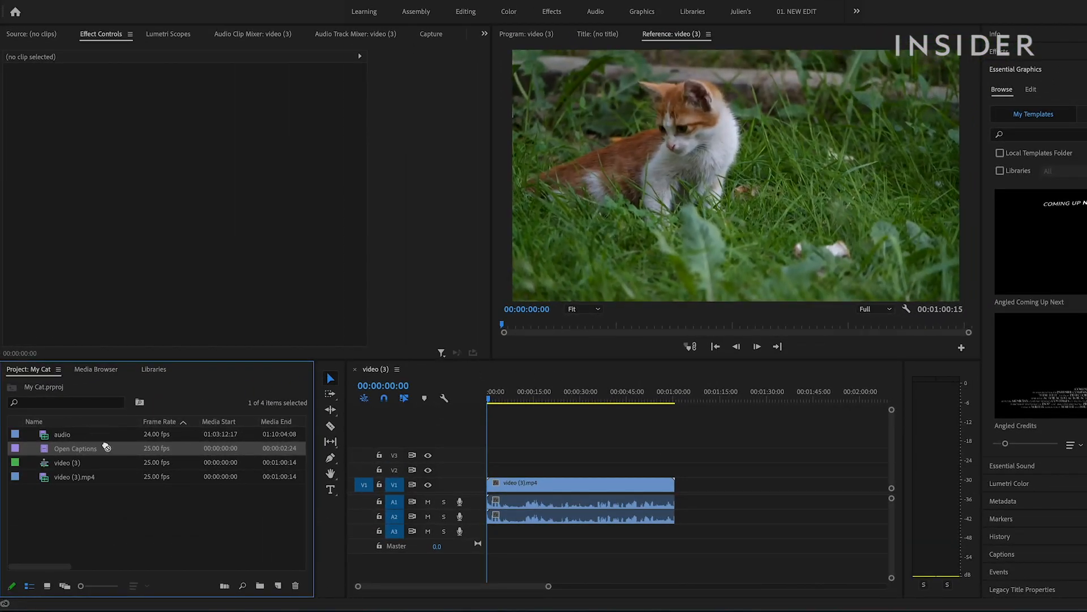
# Place the Open Captions item on track V2 at the start of the sequence and extend it to the video's full length
pyautogui.moveTo(448, 457); pyautogui.dragTo(491, 471)
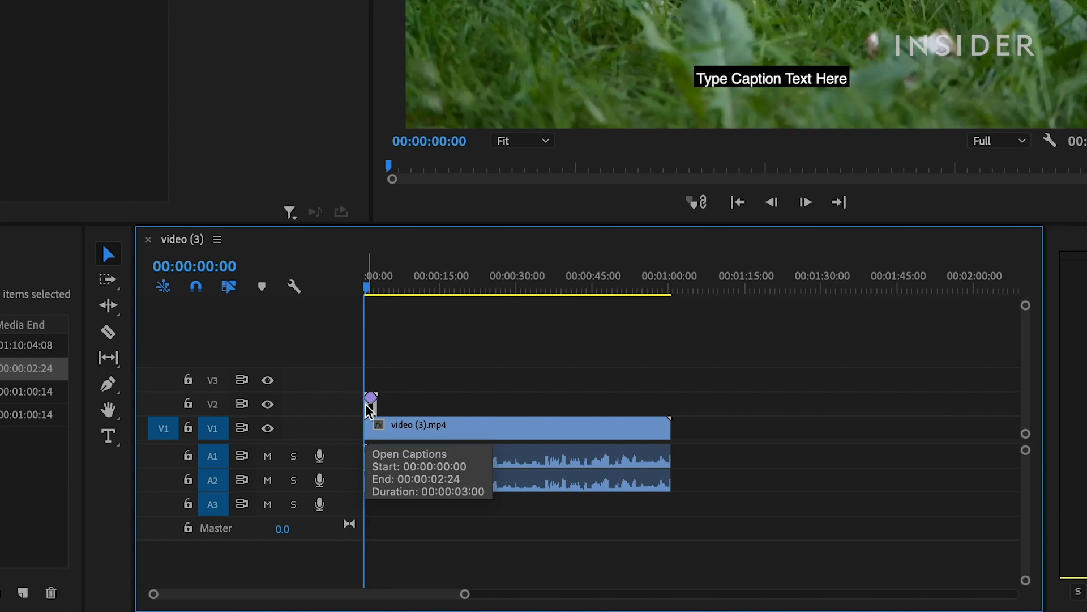
pyautogui.moveTo(380, 398); pyautogui.dragTo(676, 395)
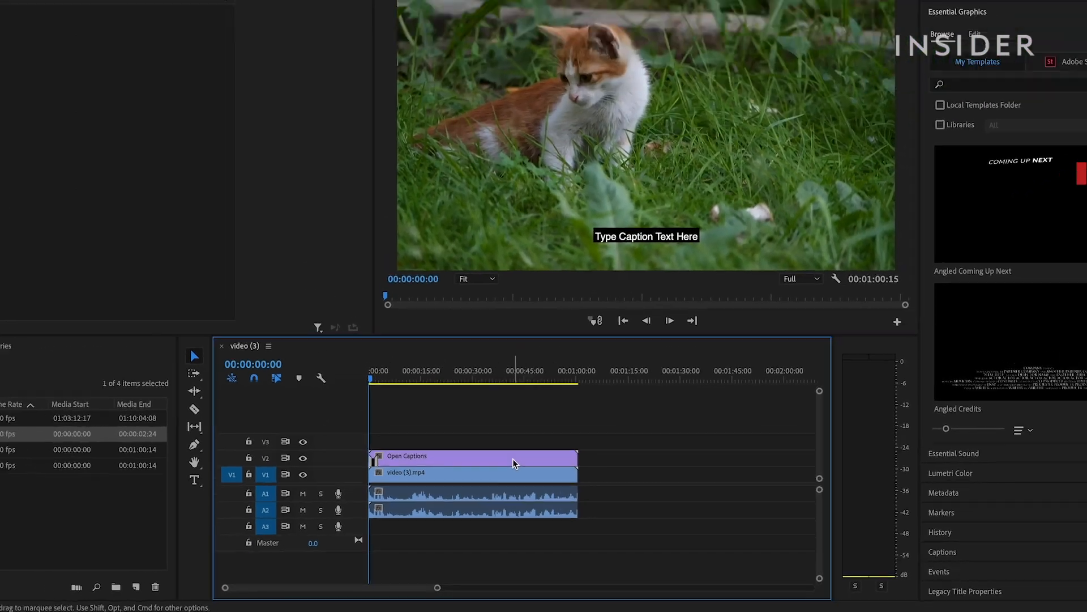
# Open the Open Captions clip for editing and undock the Captions panel as an enlarged floating window
pyautogui.doubleClick(576, 411)
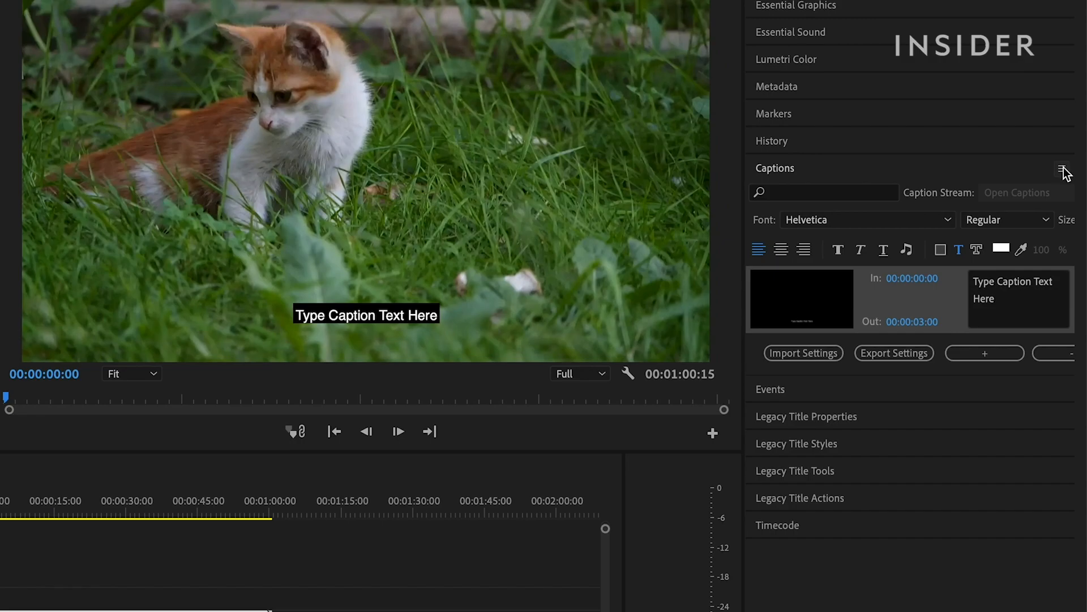
pyautogui.click(1062, 170)
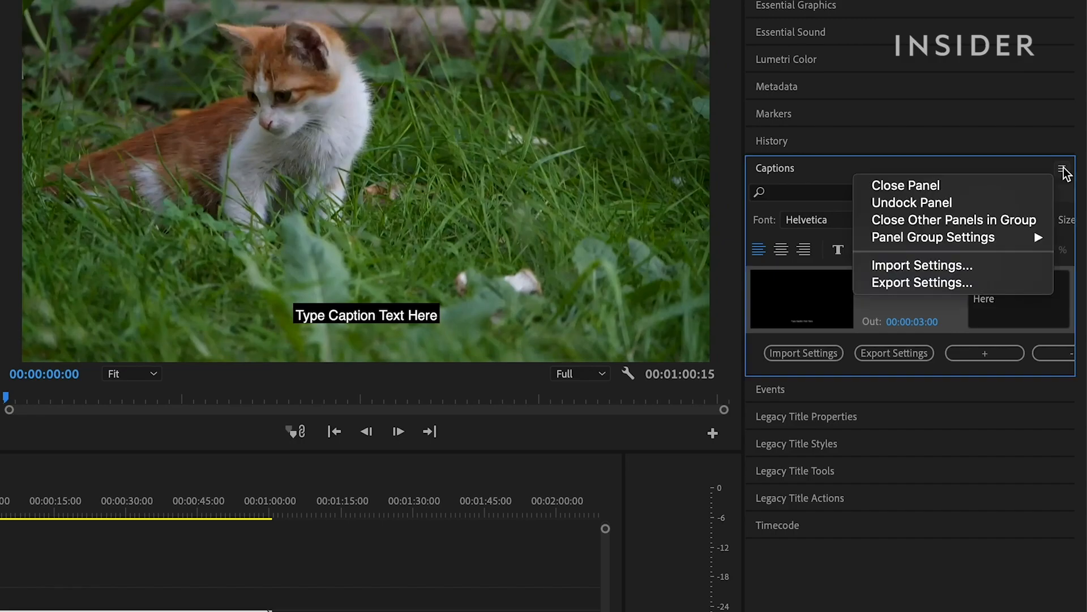
pyautogui.click(998, 203)
pyautogui.moveTo(945, 158); pyautogui.dragTo(590, 38)
pyautogui.moveTo(731, 243); pyautogui.dragTo(1024, 611)
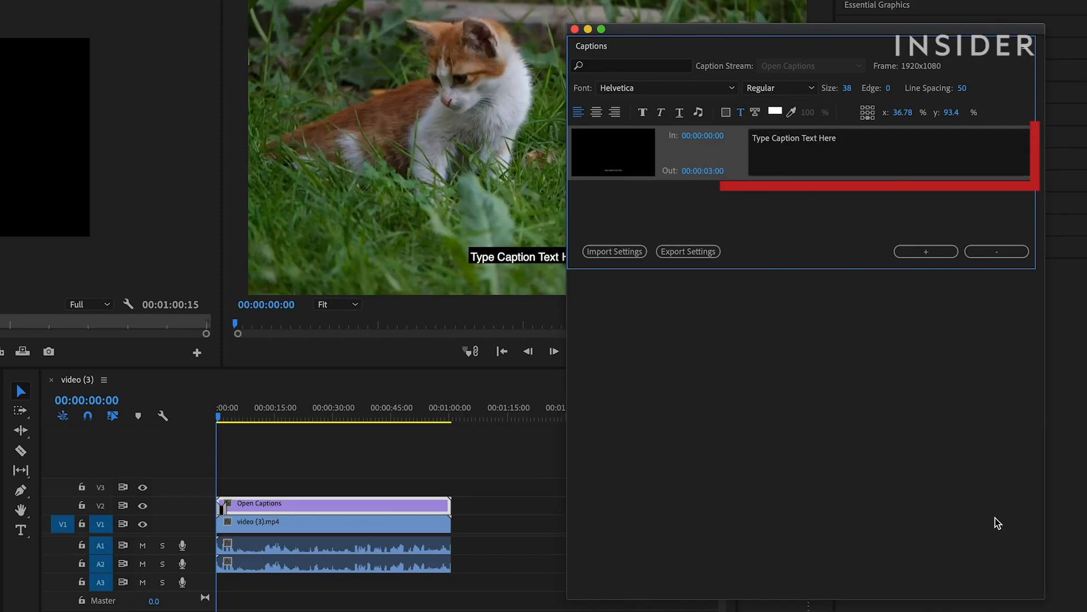
# Replace the placeholder caption text with "Here is my cat." and add a second caption reading "He is a very curious cat."
pyautogui.click(844, 141)
pyautogui.moveTo(843, 140); pyautogui.dragTo(681, 150)
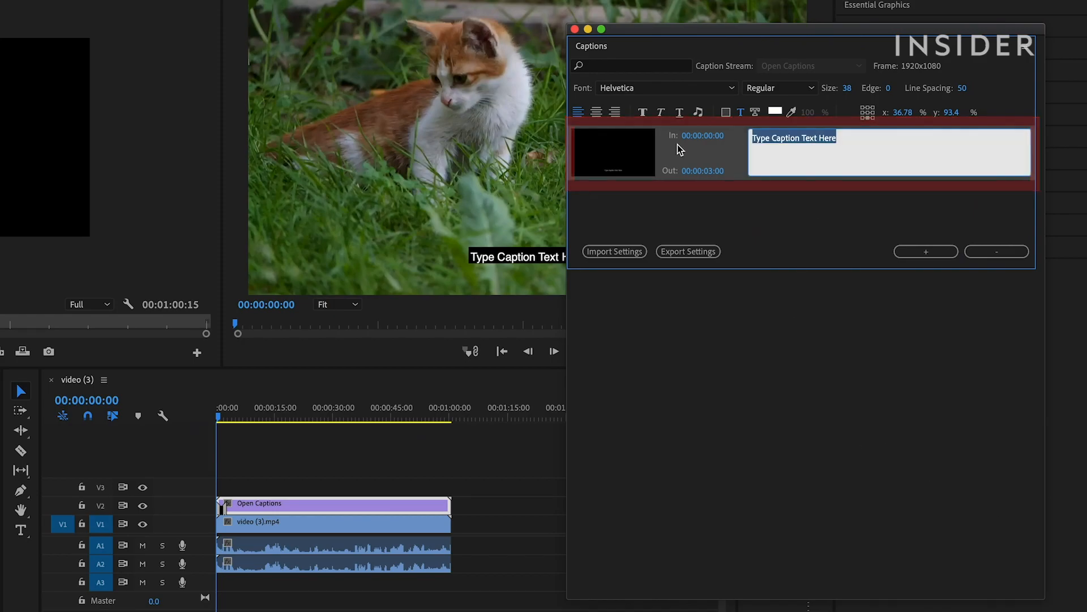
pyautogui.write('Here is my cat.')
pyautogui.click(911, 253)
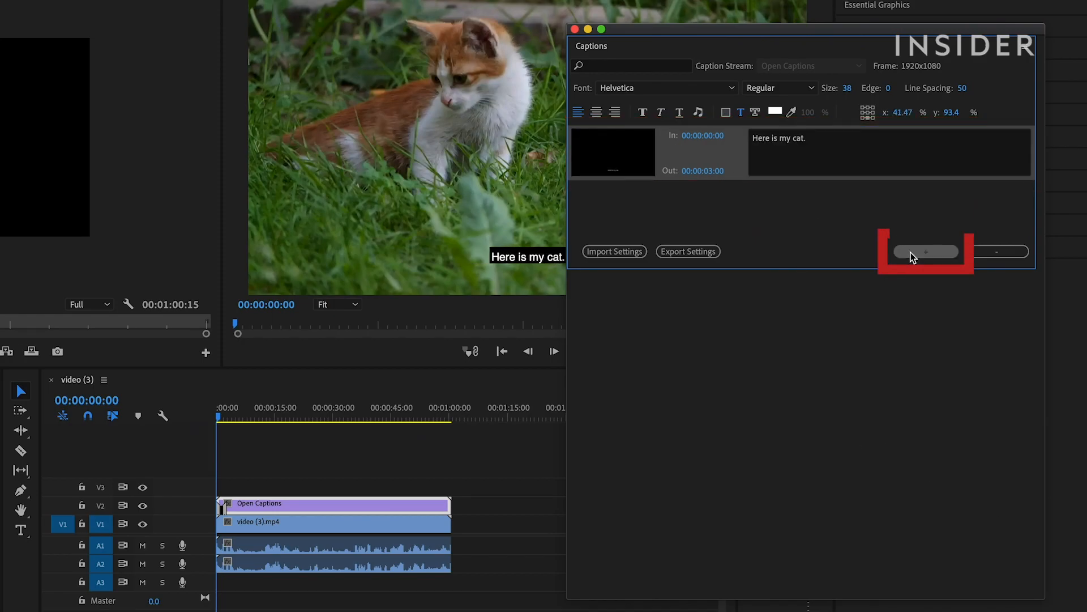
pyautogui.click(827, 207)
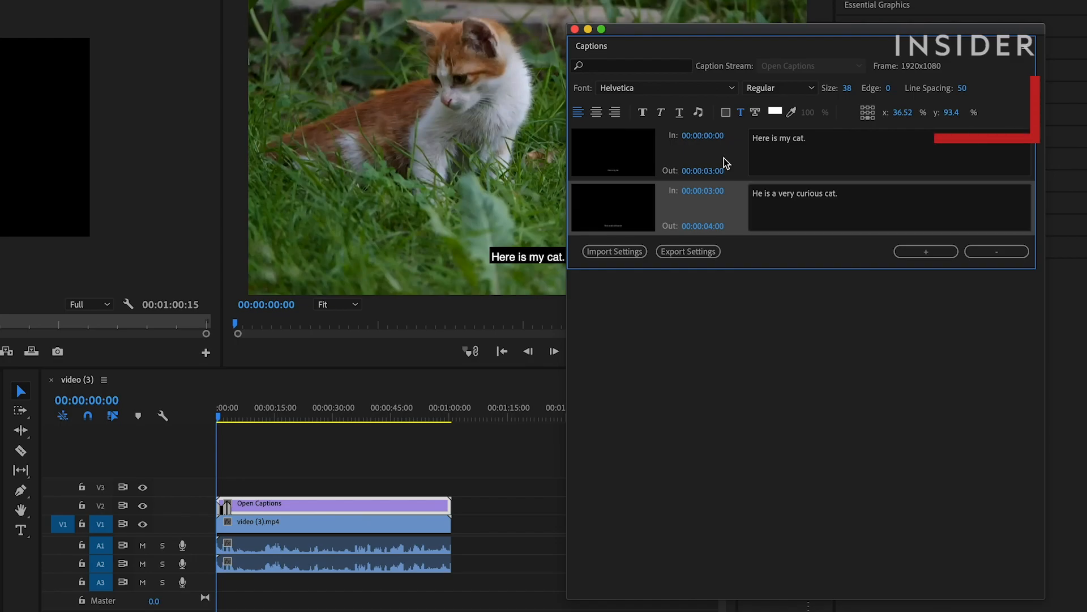
# Set the font of both captions to Arial and their size to 26
pyautogui.click(730, 89)
pyautogui.scroll(10, 649, 215)
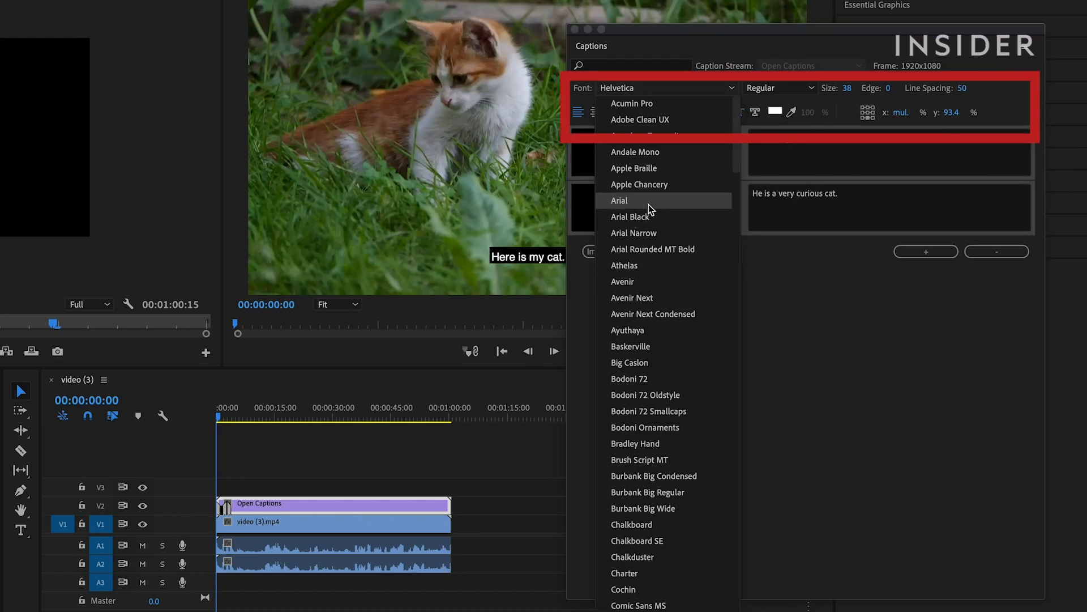
pyautogui.click(650, 210)
pyautogui.moveTo(846, 91); pyautogui.dragTo(842, 95)
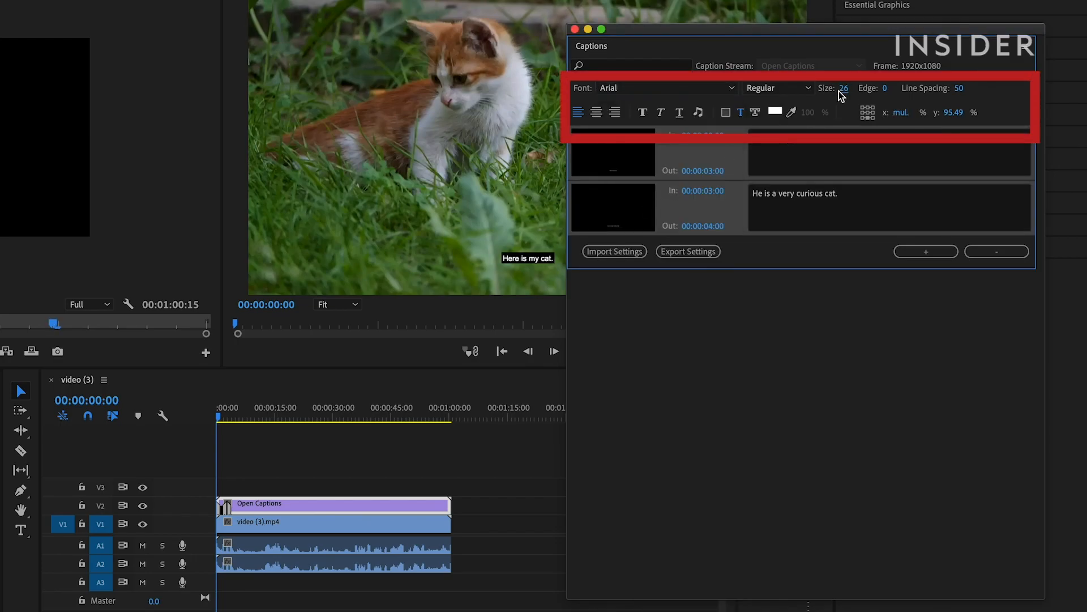
# Add a third caption reading "We got him when he was three months old."
pyautogui.click(926, 250)
pyautogui.click(902, 249)
pyautogui.write('We got him when he was')
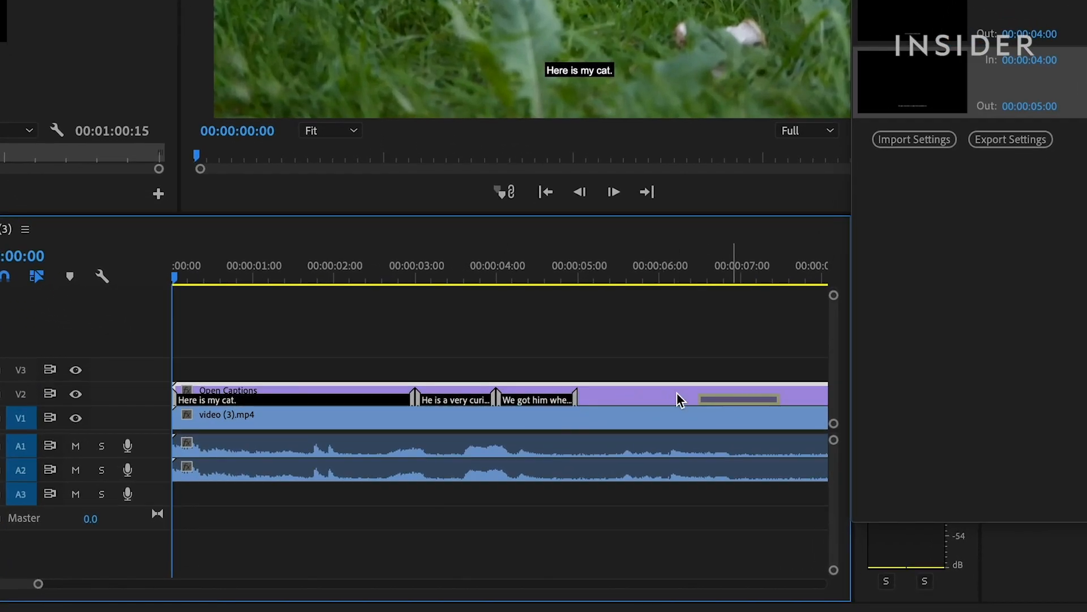
# Move the third caption to start at 00:00:06:12, extend the second to end at 00:00:05:17, and play back the timing
pyautogui.moveTo(697, 393); pyautogui.dragTo(698, 393)
pyautogui.moveTo(491, 398); pyautogui.dragTo(630, 398)
pyautogui.press('space')
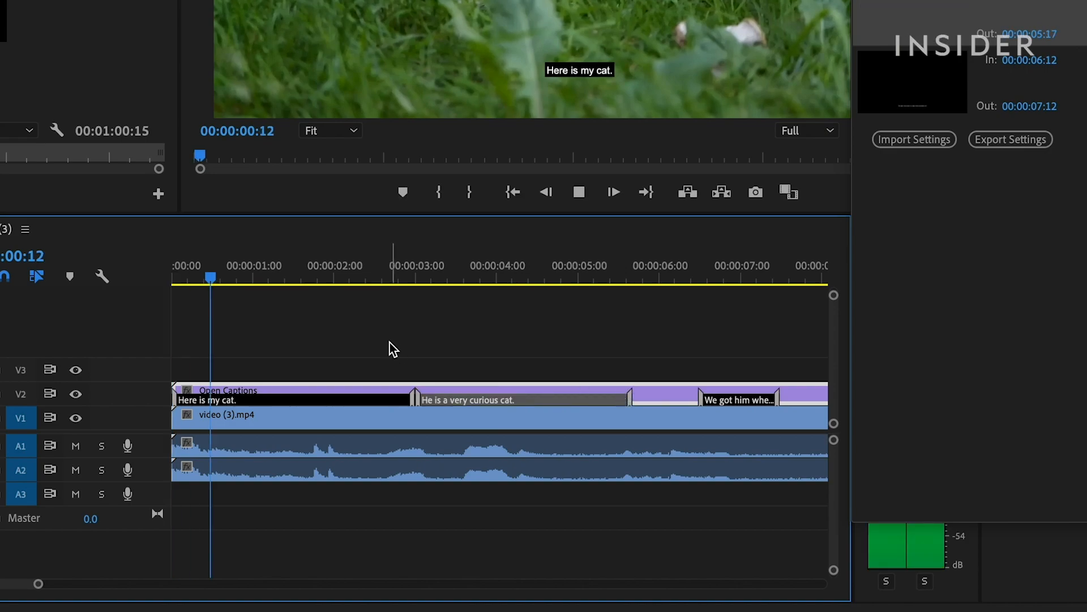
pyautogui.press('space')
# Extend the third caption to end at 00:00:12:03 and play the sequence past it
pyautogui.press('-')
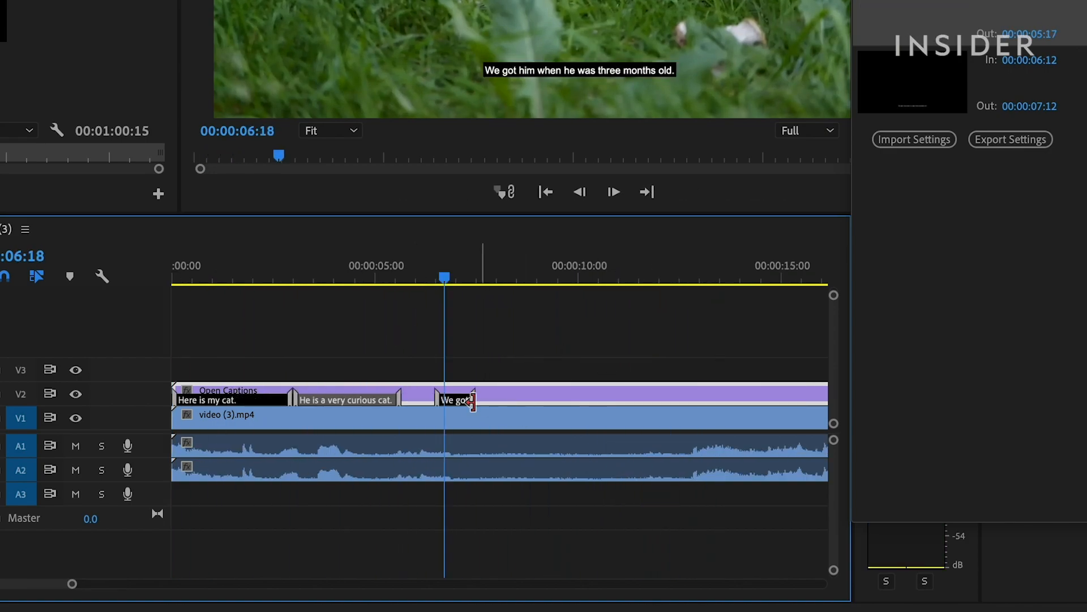
pyautogui.moveTo(473, 401); pyautogui.dragTo(657, 398)
pyautogui.press('space')
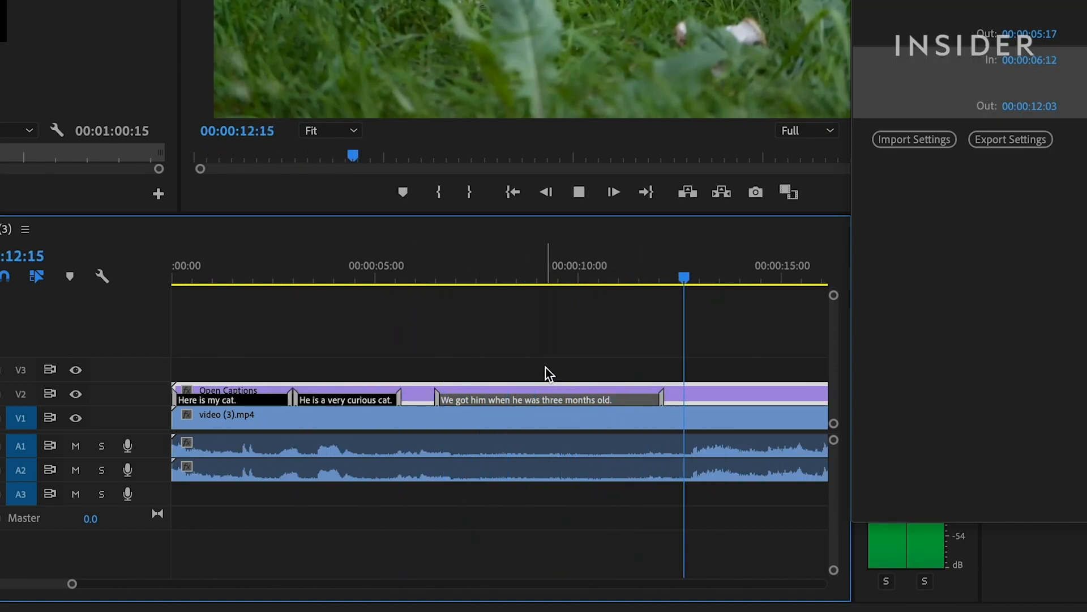
pyautogui.press('space')
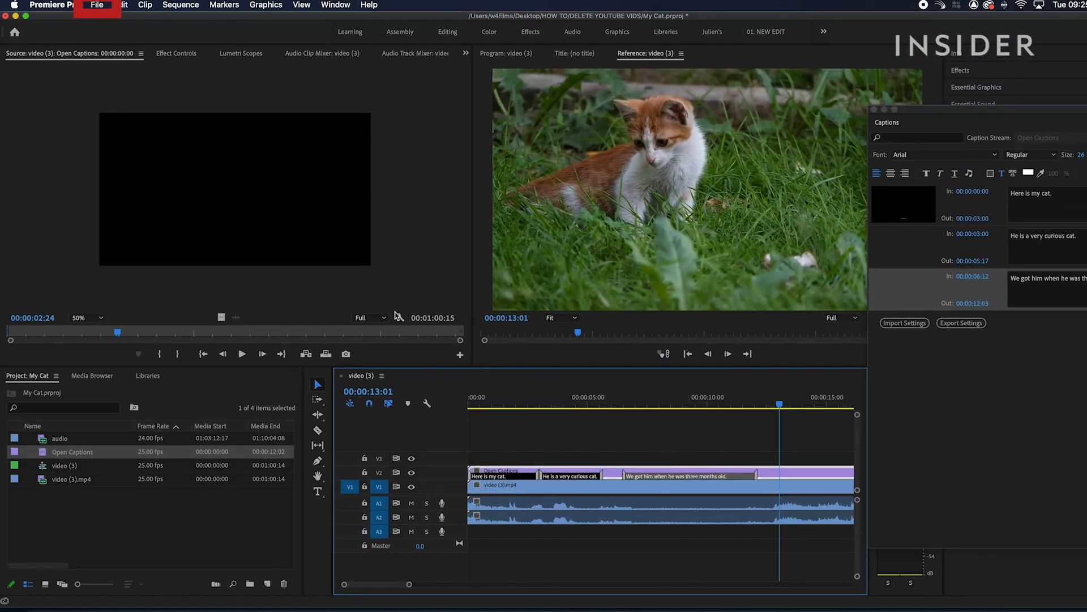
# Export the Open Captions as a sidecar file in SubRip Subtitle Format (.srt) with SRT styling included
pyautogui.click(97, 5)
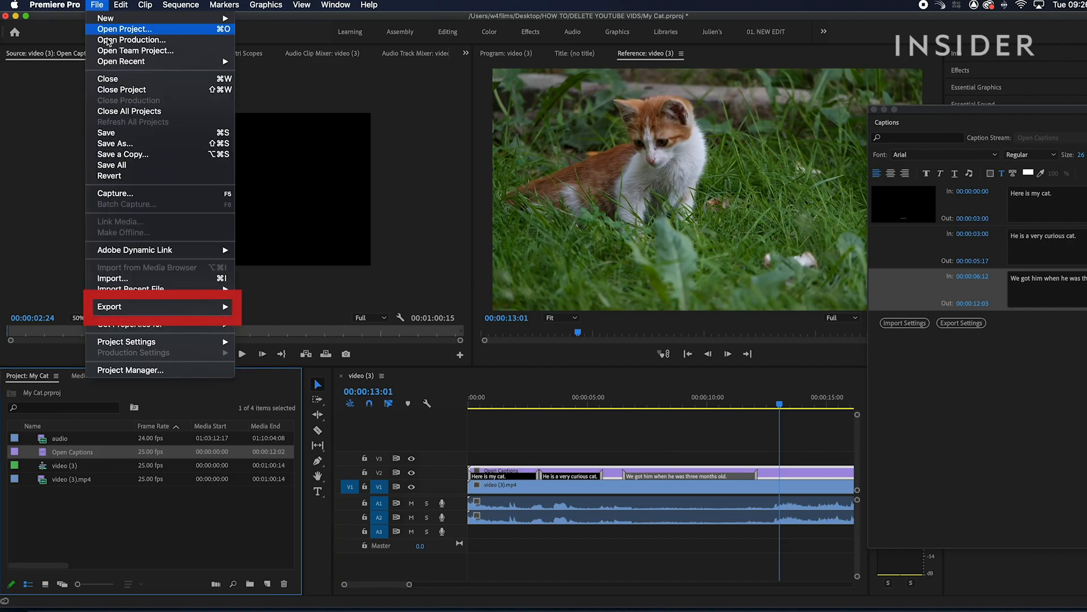
pyautogui.moveTo(218, 308)
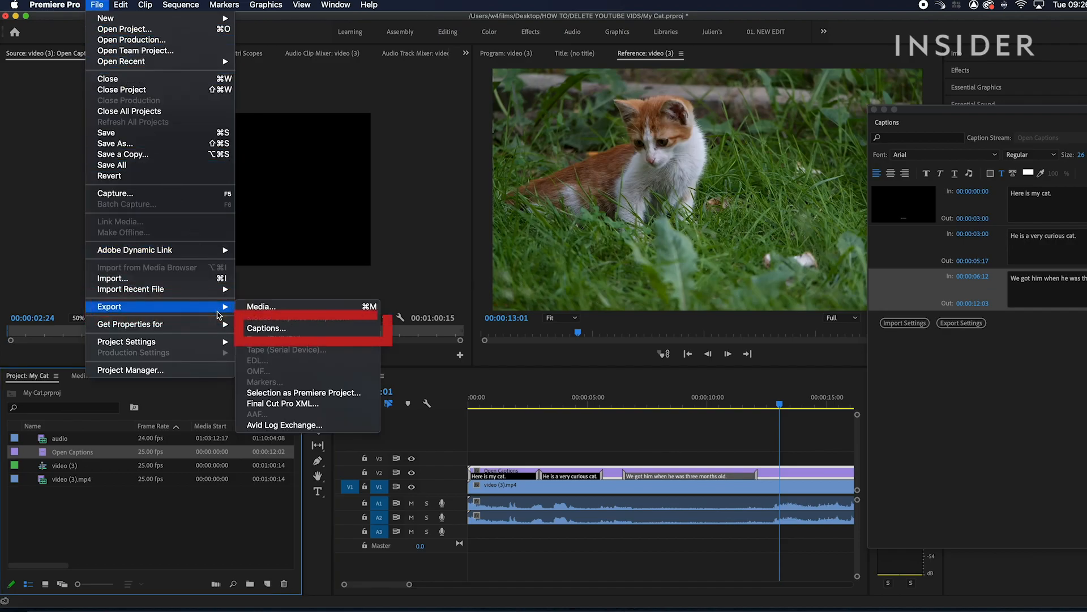
pyautogui.click(257, 328)
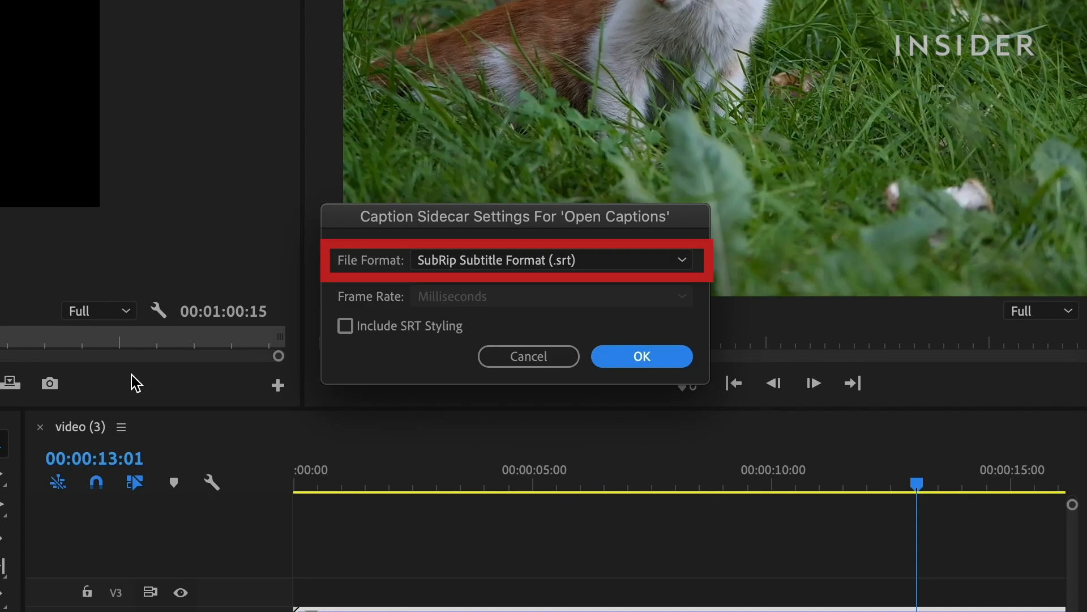
pyautogui.click(382, 325)
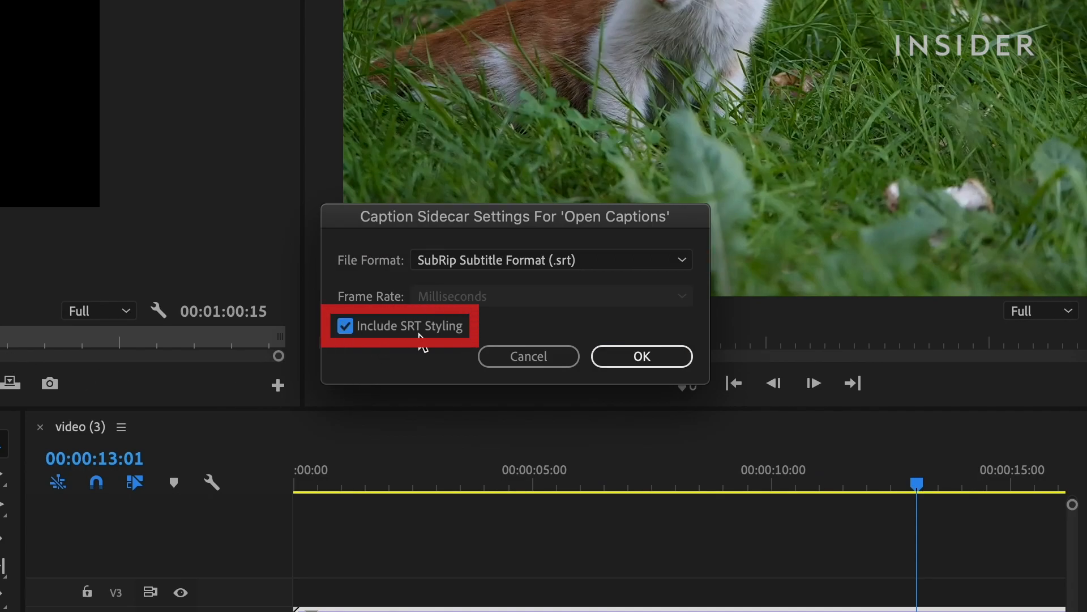
pyautogui.click(640, 358)
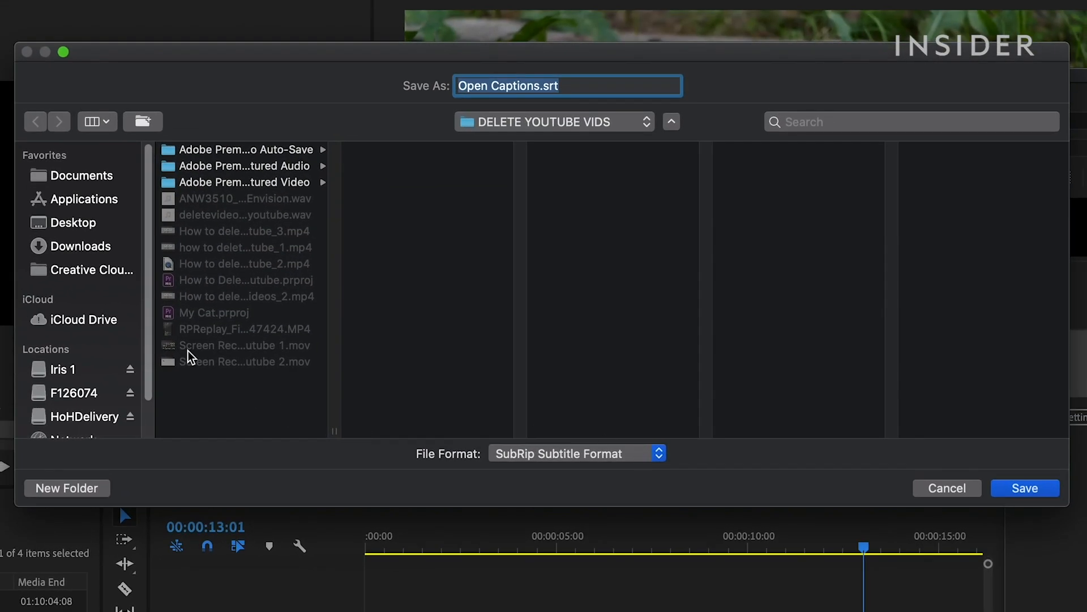
# Save the exported caption file as "Cat Captions" in the Downloads folder
pyautogui.click(99, 241)
pyautogui.press('Tab')
pyautogui.write('Cat Captions')
pyautogui.click(1007, 491)
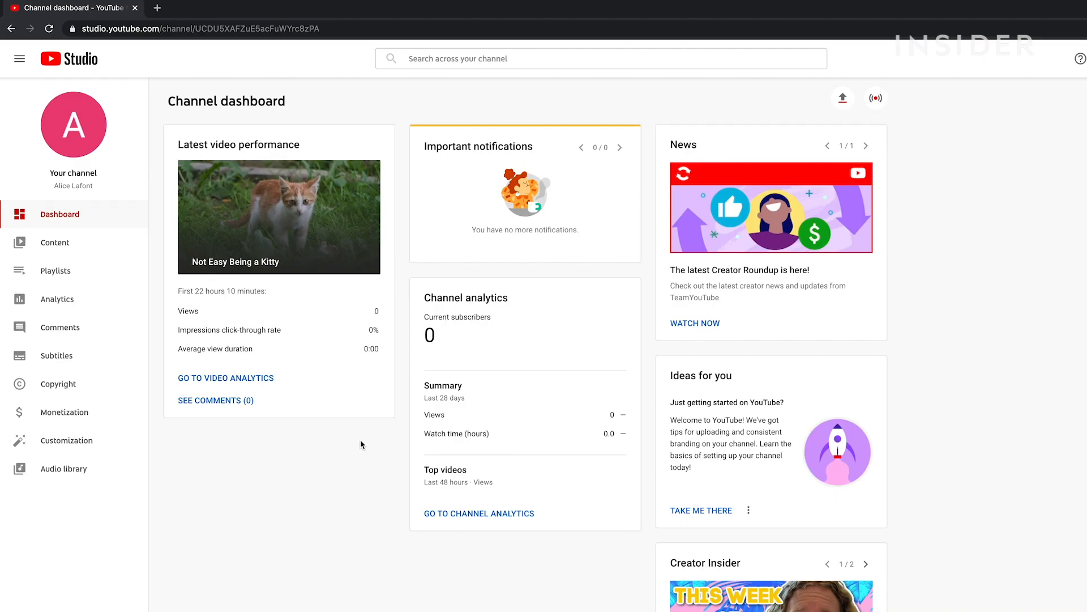
# Switch to YouTube Studio and start adding English subtitles to the video "Not Easy Being a Kitty"
pyautogui.click(103, 241)
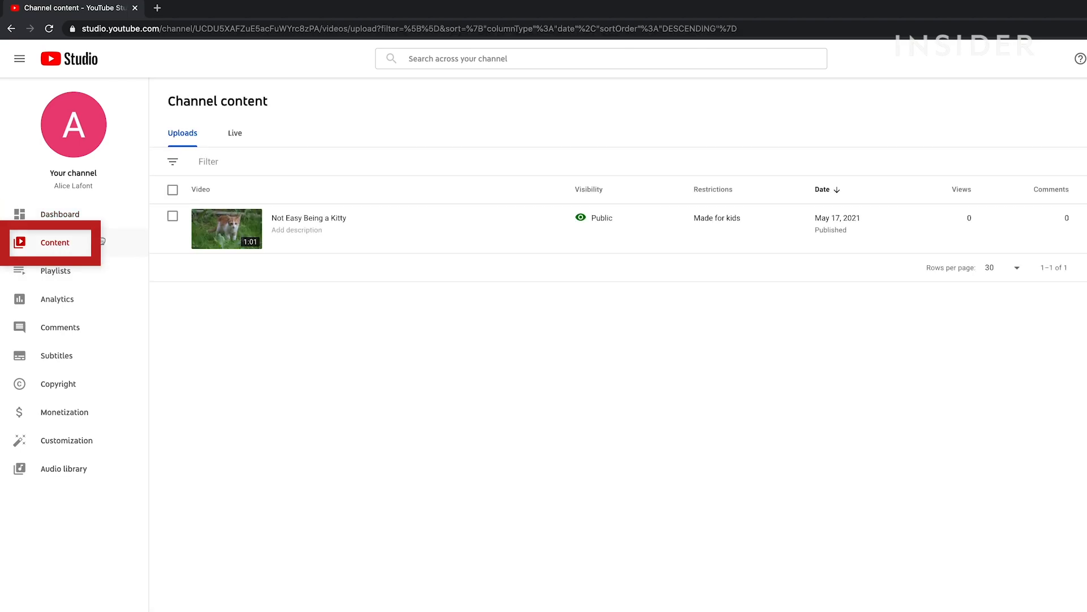
pyautogui.moveTo(234, 225)
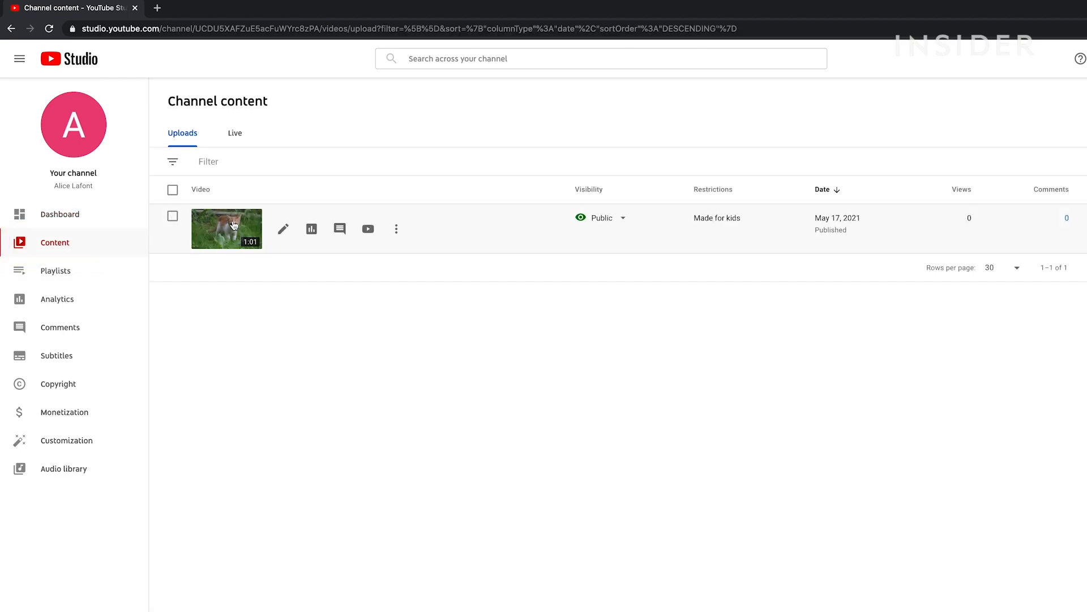
pyautogui.click(234, 225)
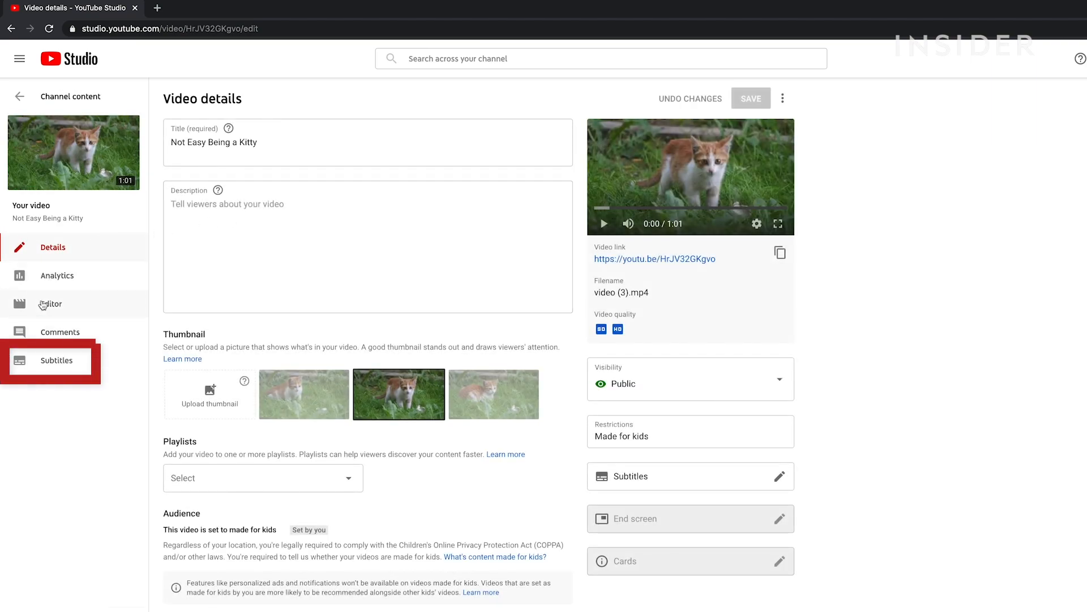
pyautogui.click(42, 362)
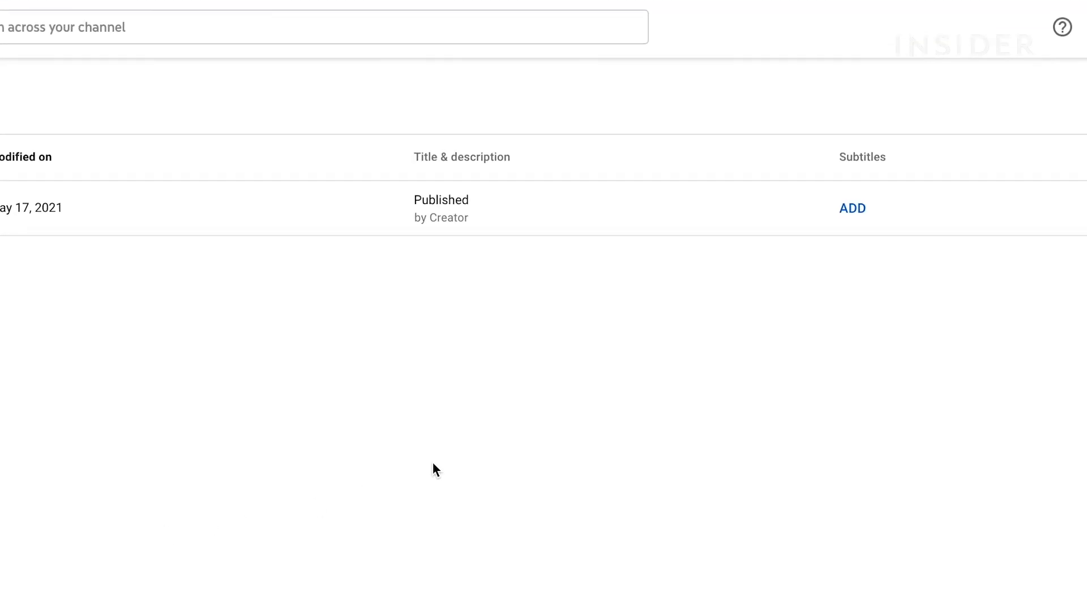
pyautogui.click(853, 210)
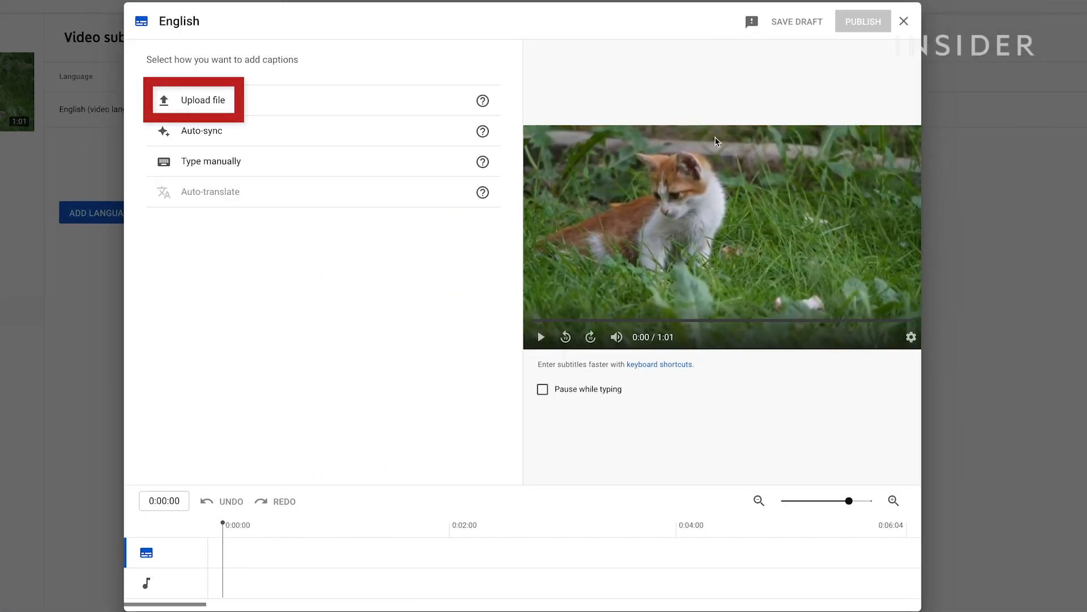
# Upload Cat Captions.srt from Downloads as a subtitle file with timing and publish the English subtitles
pyautogui.click(364, 105)
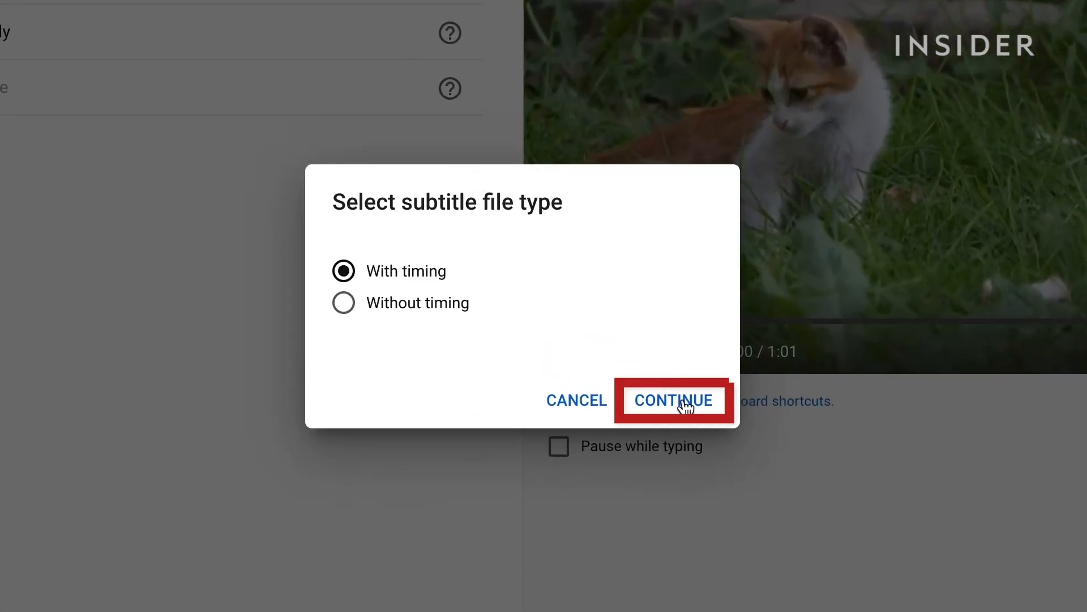
pyautogui.click(685, 403)
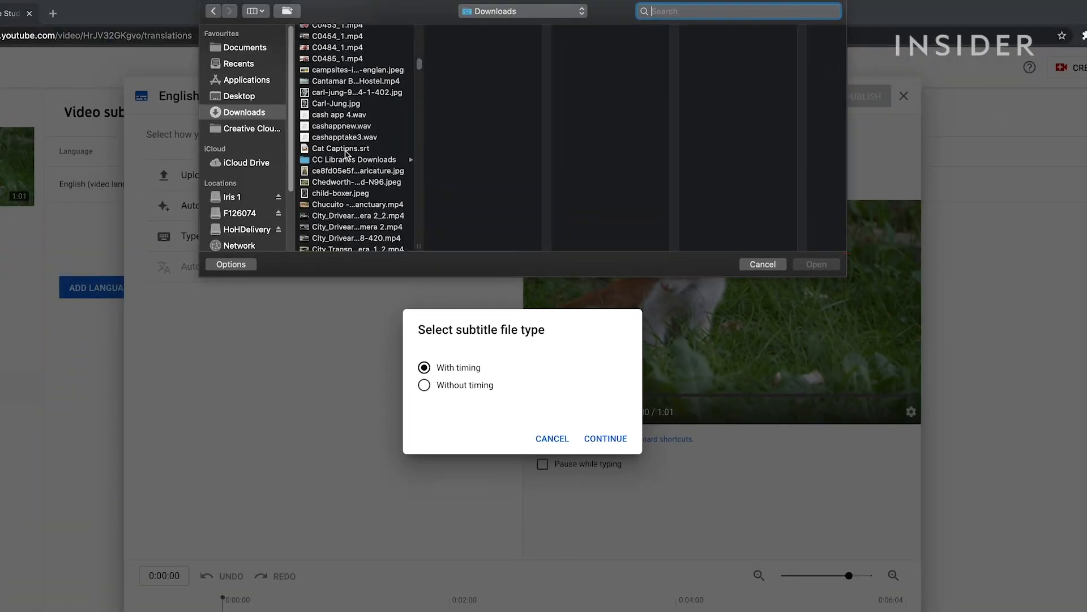
pyautogui.click(346, 148)
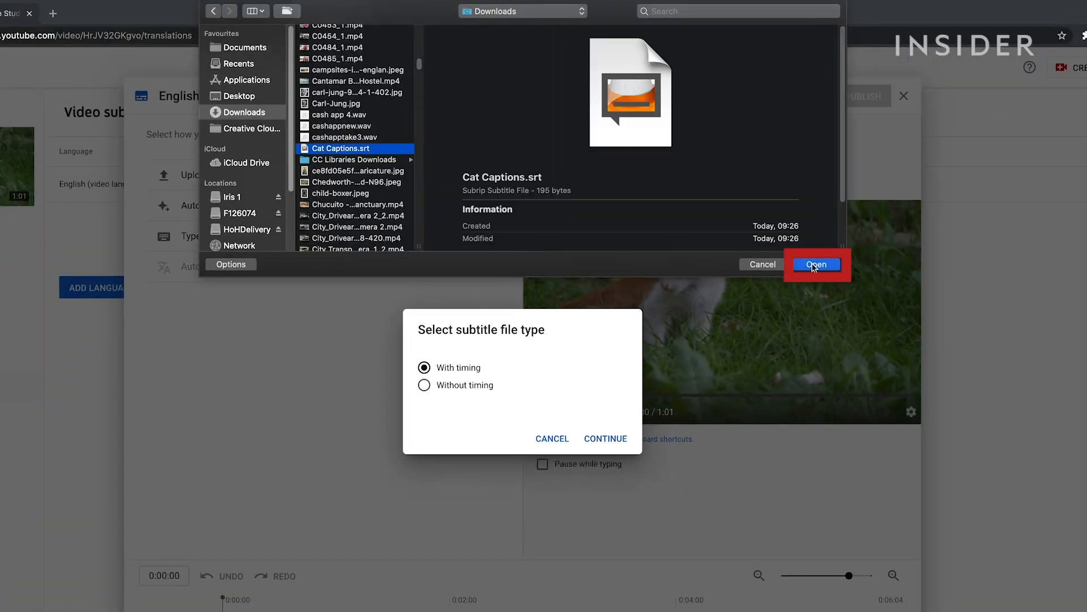
pyautogui.click(816, 263)
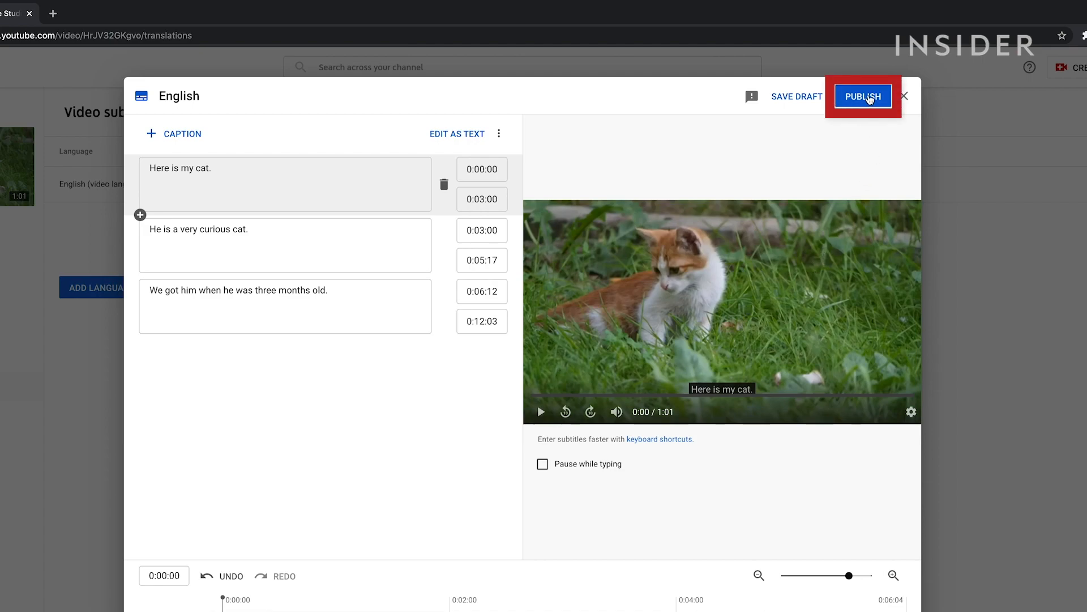
pyautogui.click(871, 99)
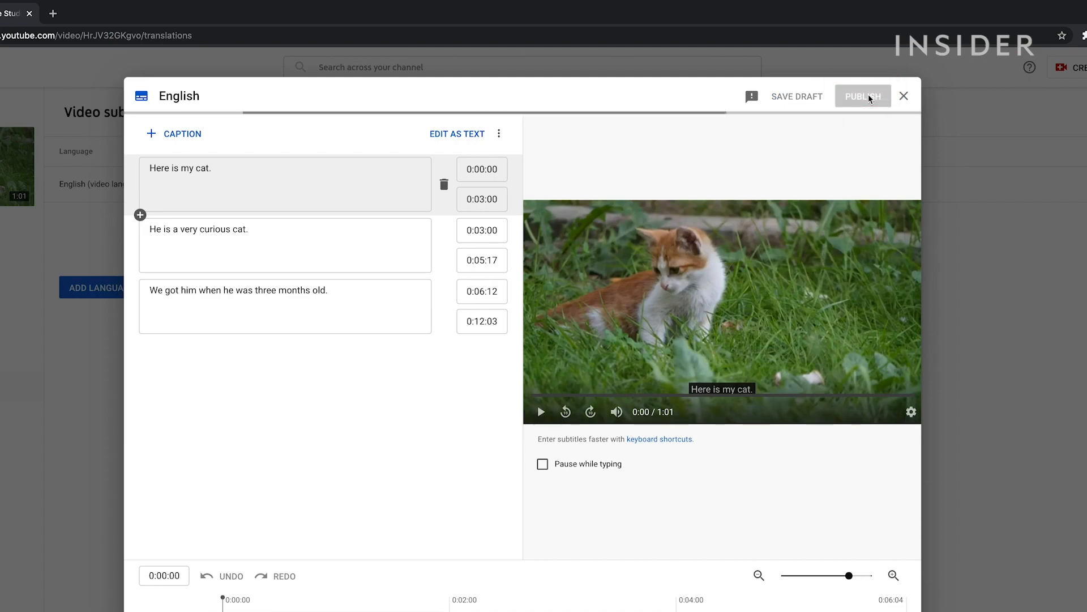